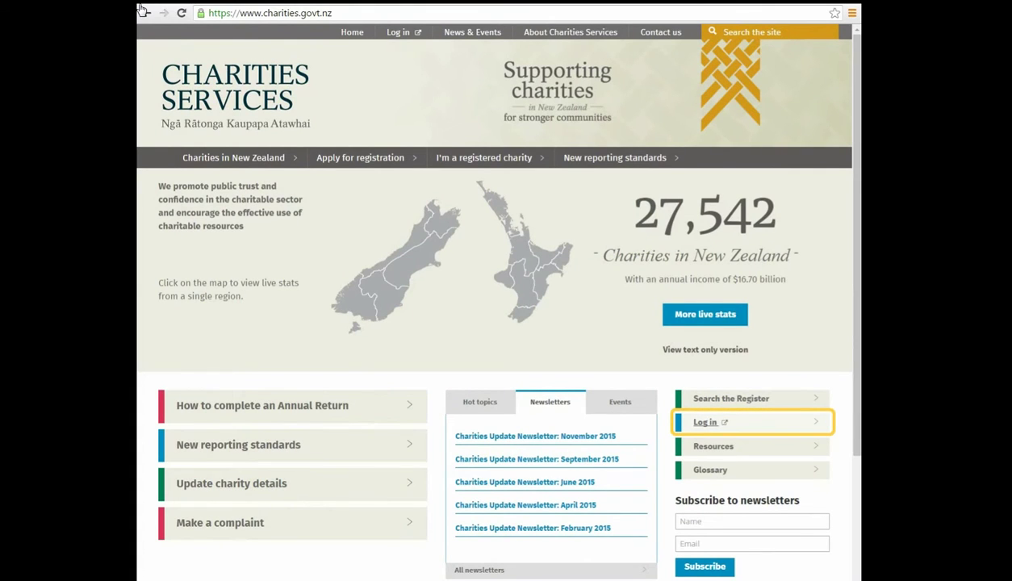
Follow the Log in link on the charities.govt.nz home page to reach the register's login page
left_click(702, 421)
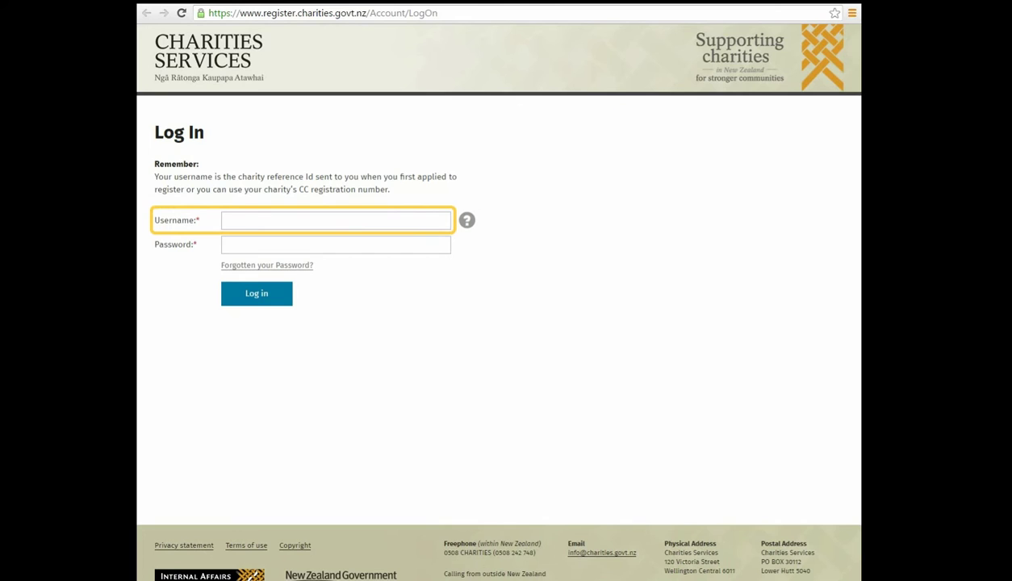
Enter the charity's username, paste the account password, and log in
left_click(232, 219)
type("CC49244")
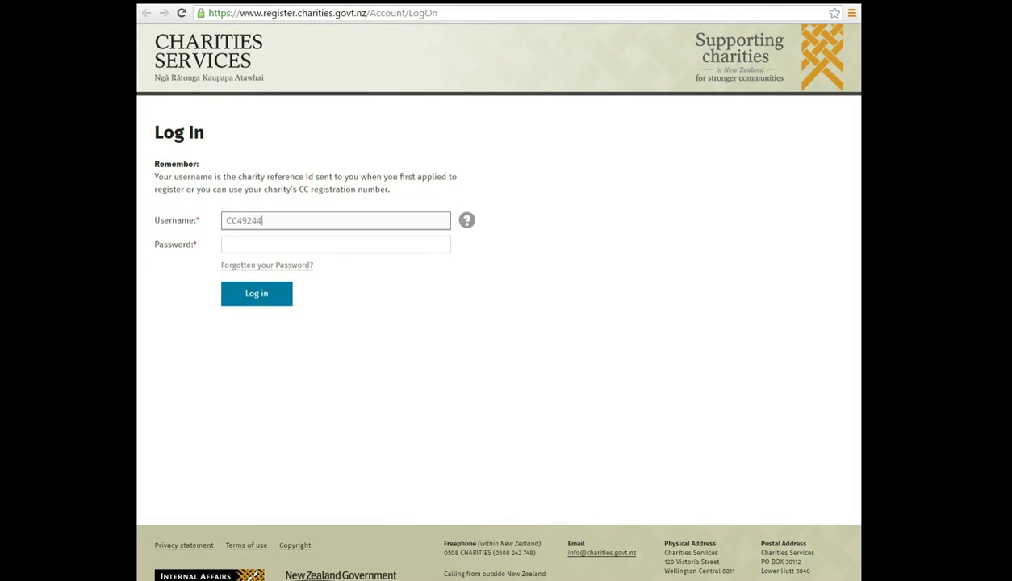
left_click(278, 246)
key("ctrl+v")
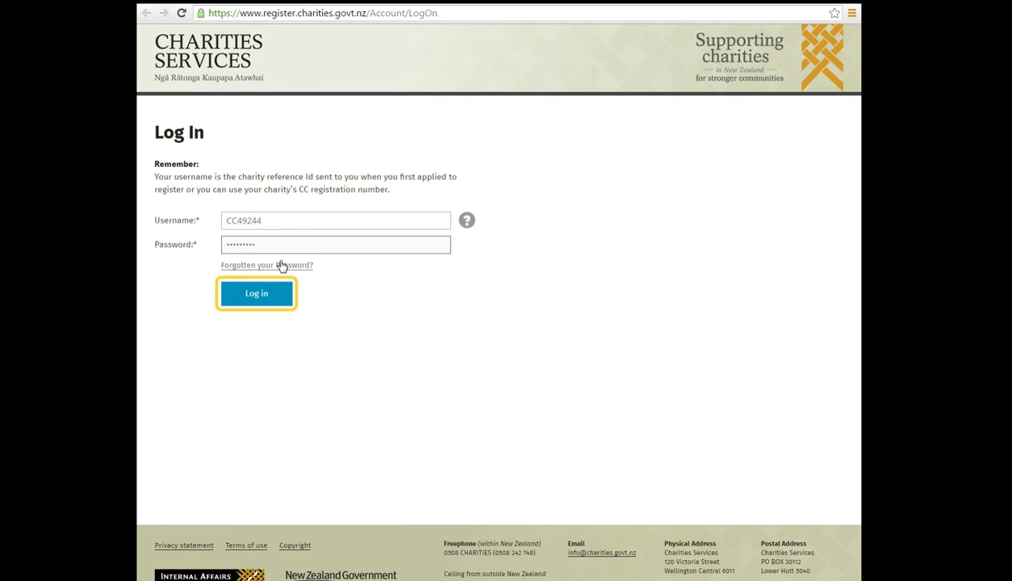
left_click(256, 296)
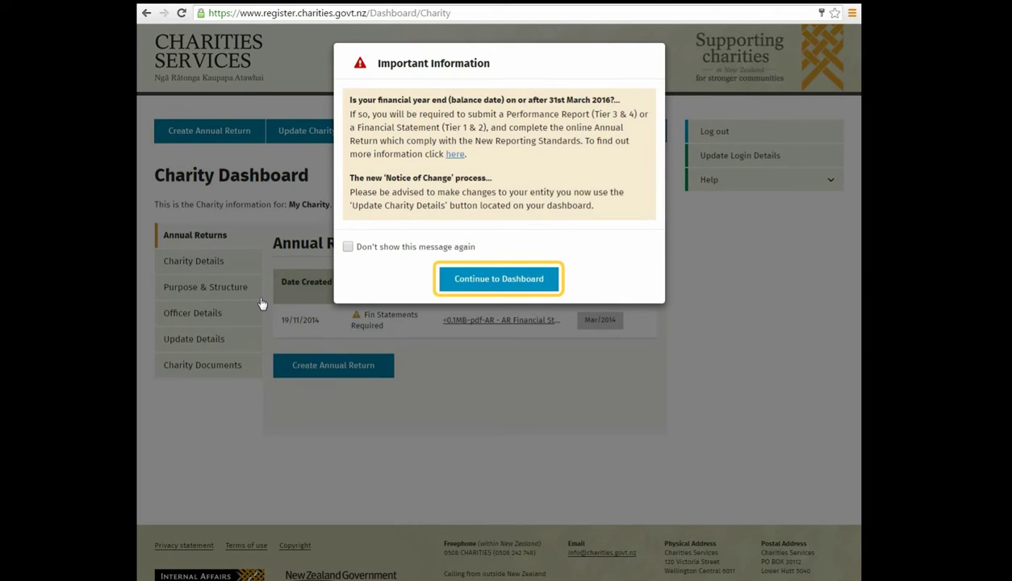
Dismiss the Important Information notice and view the Charity Details section of the dashboard
left_click(500, 280)
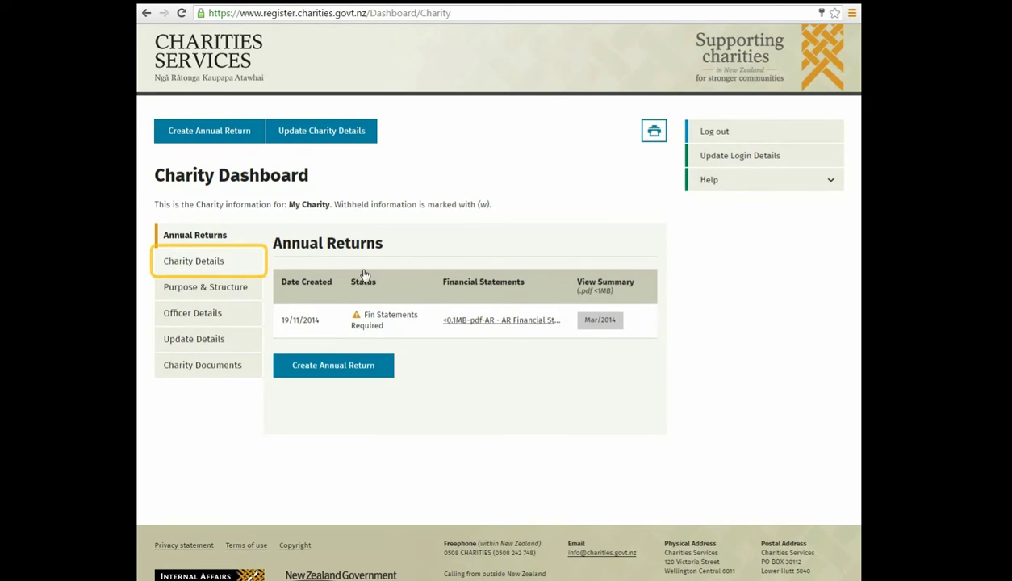
left_click(193, 266)
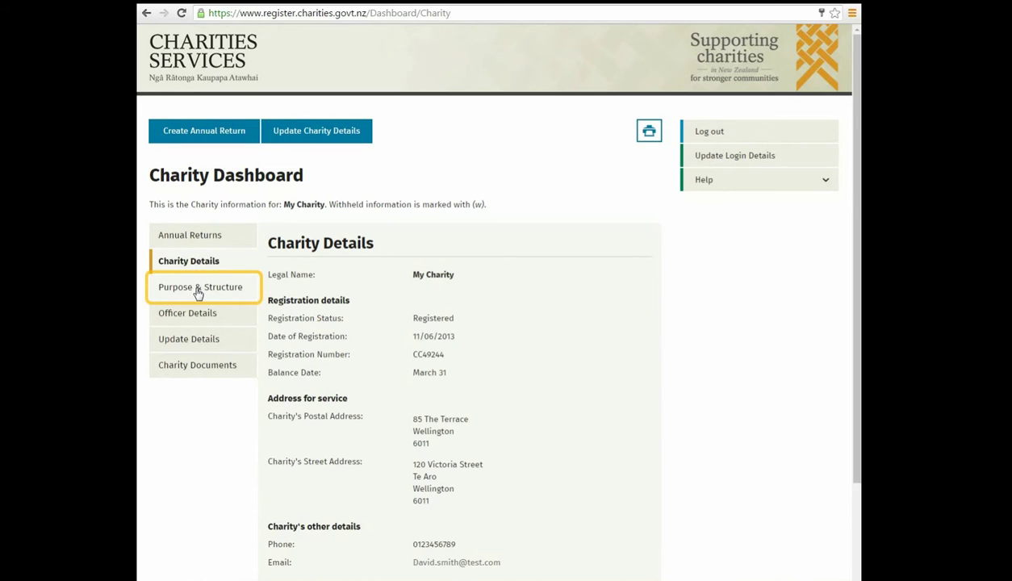
View the Purpose & Structure, Officer Details, Update Details and Charity Documents sections, then expand Help
left_click(197, 296)
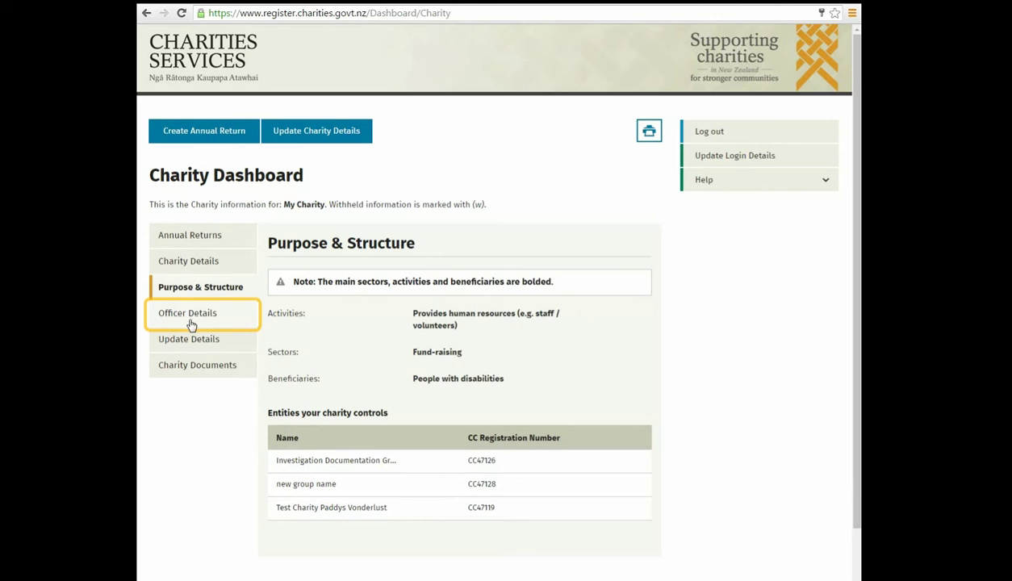
left_click(192, 324)
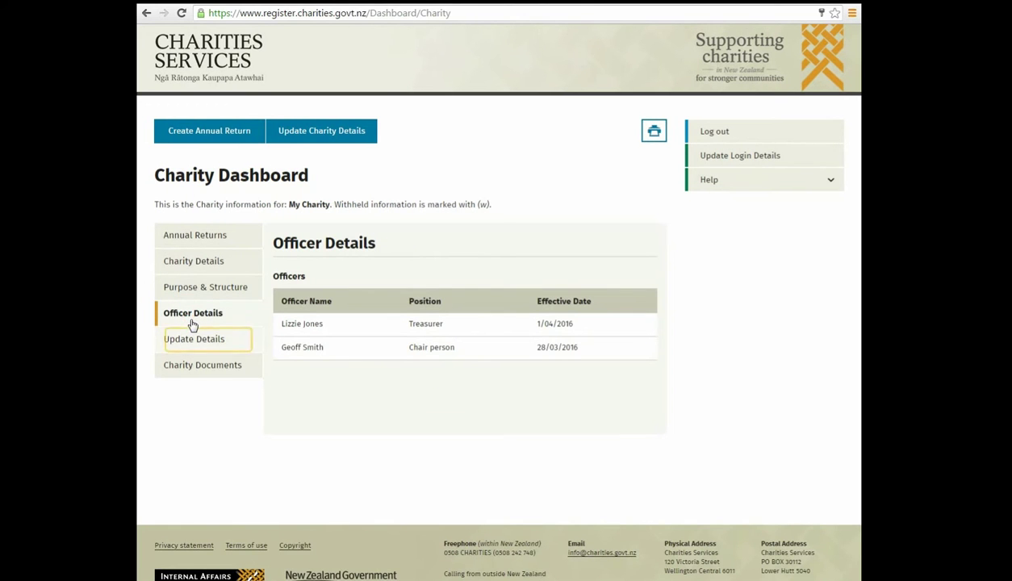
left_click(196, 349)
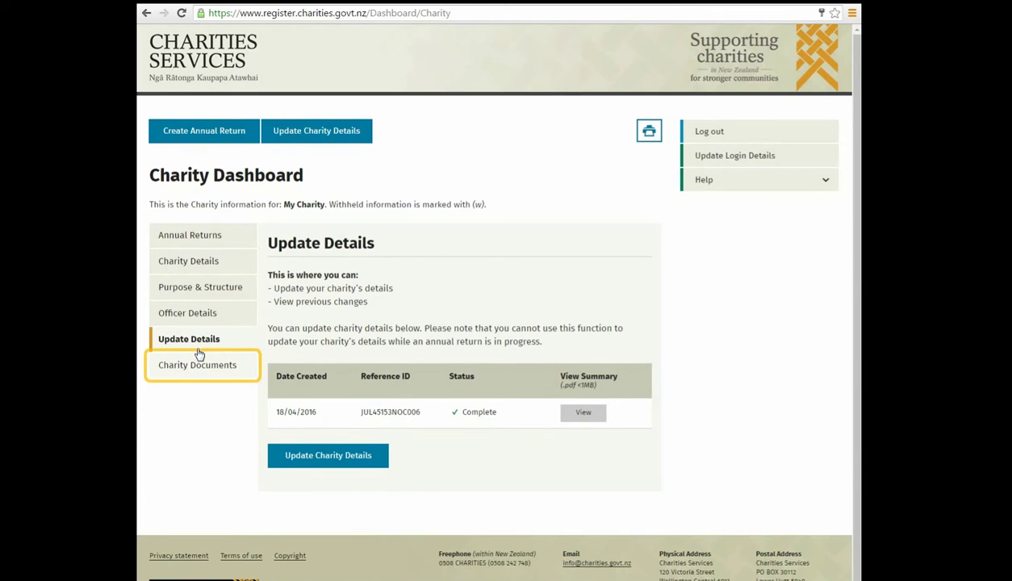
left_click(190, 374)
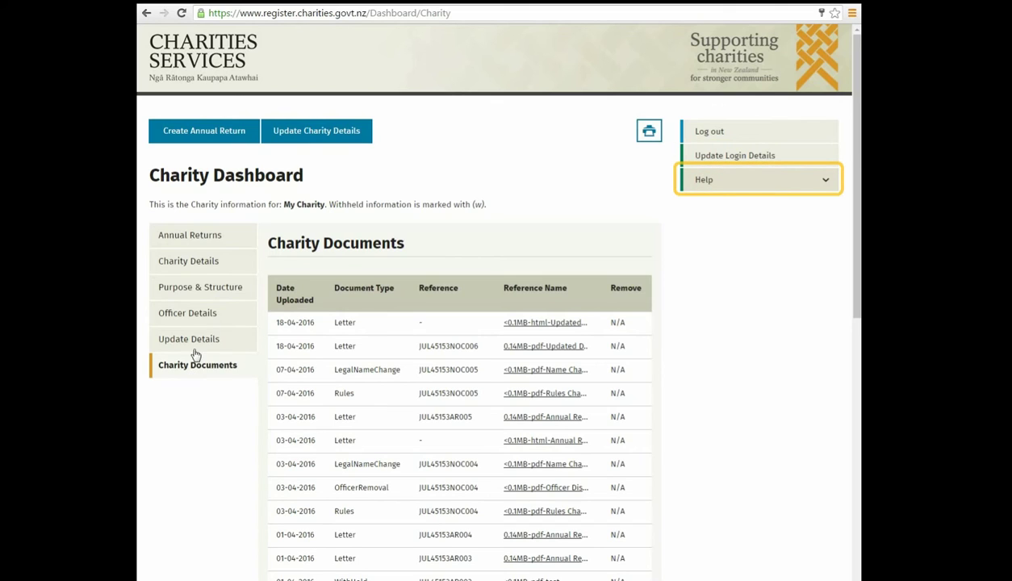
left_click(817, 188)
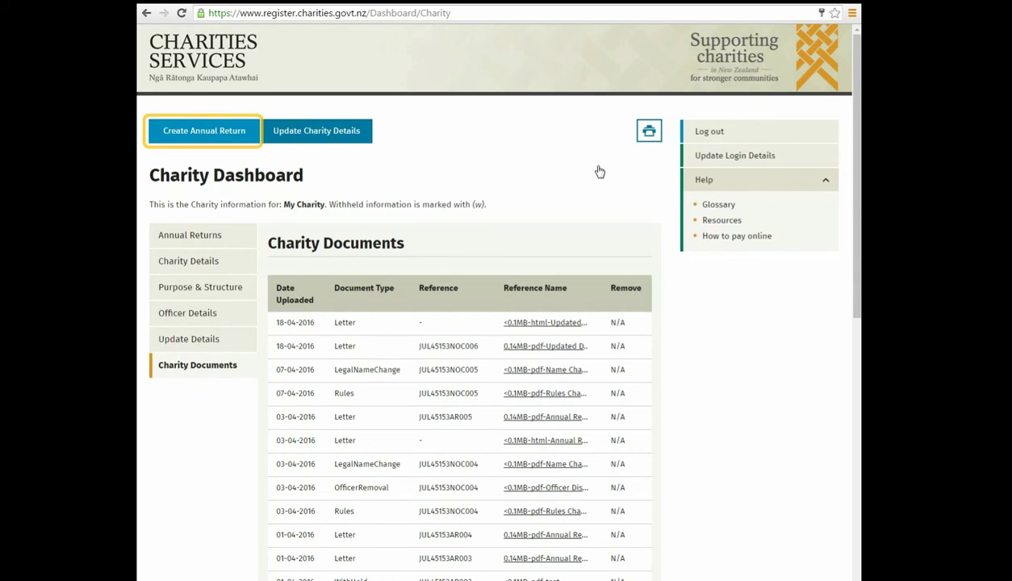
Create a new annual return with the year ending set to 2016
left_click(196, 137)
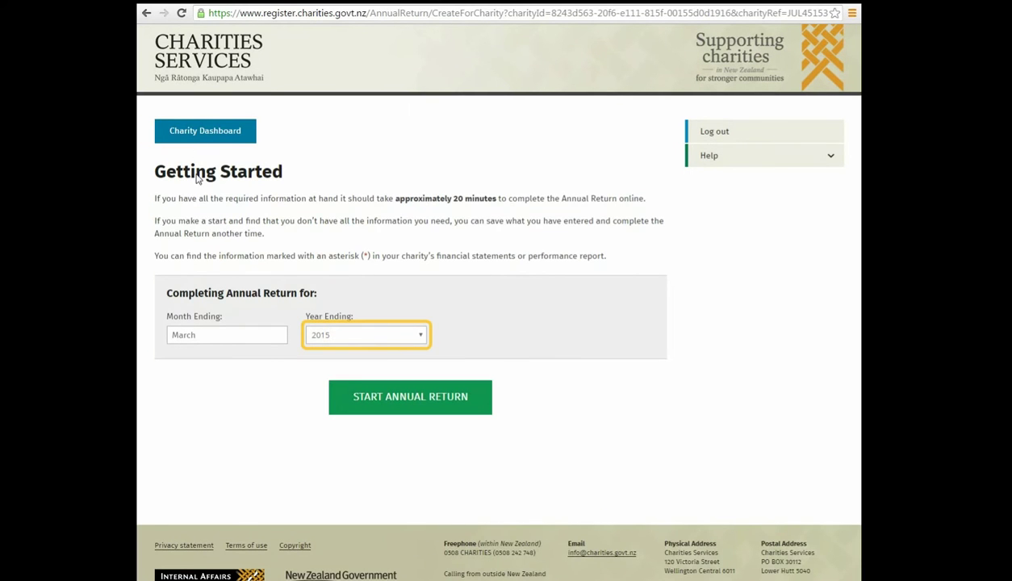
left_click(419, 339)
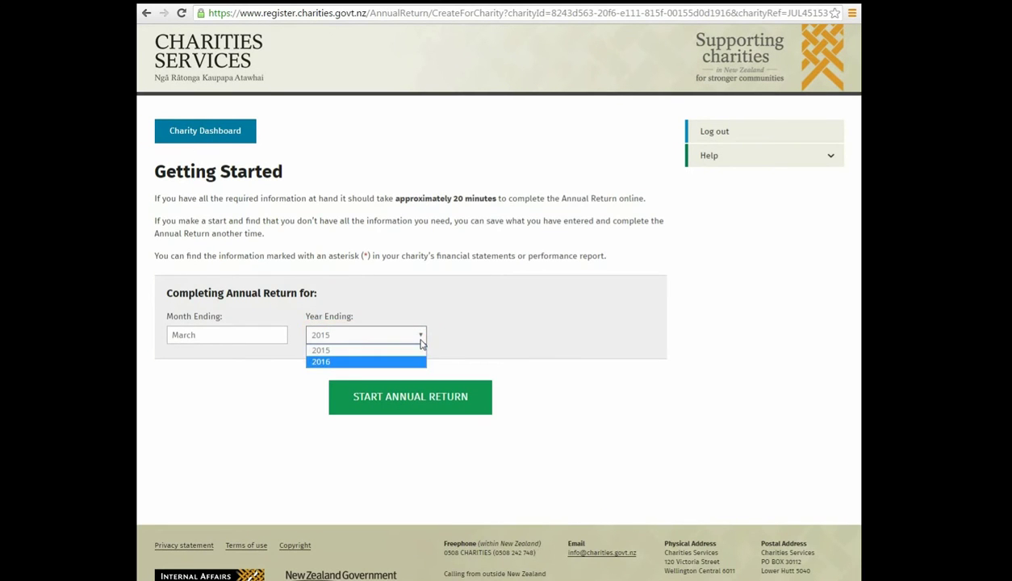
left_click(417, 364)
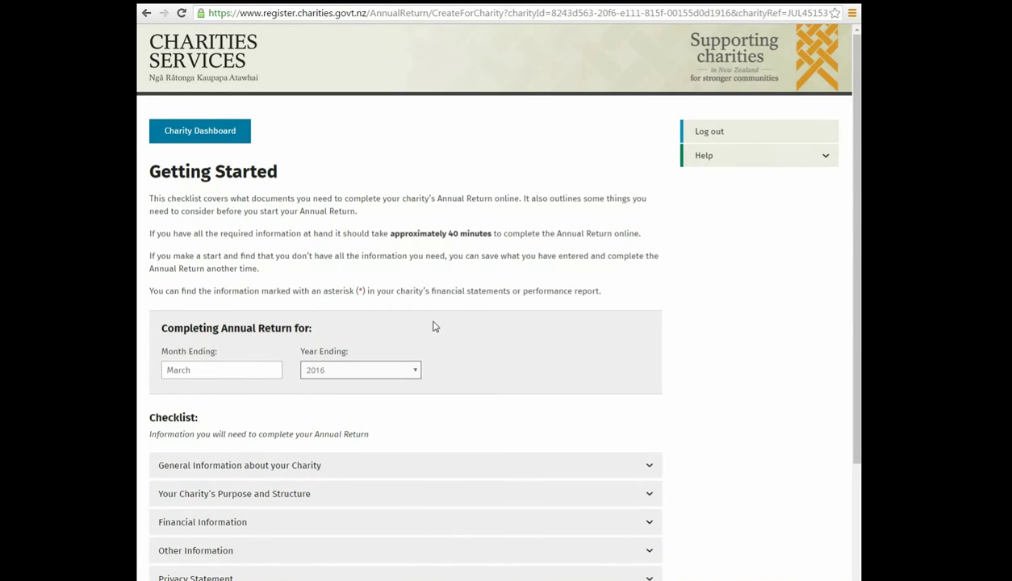
Expand the General Information, Purpose and Structure, and Financial Information checklists, then start the 2016 return
scroll(500, 309, "down", 3)
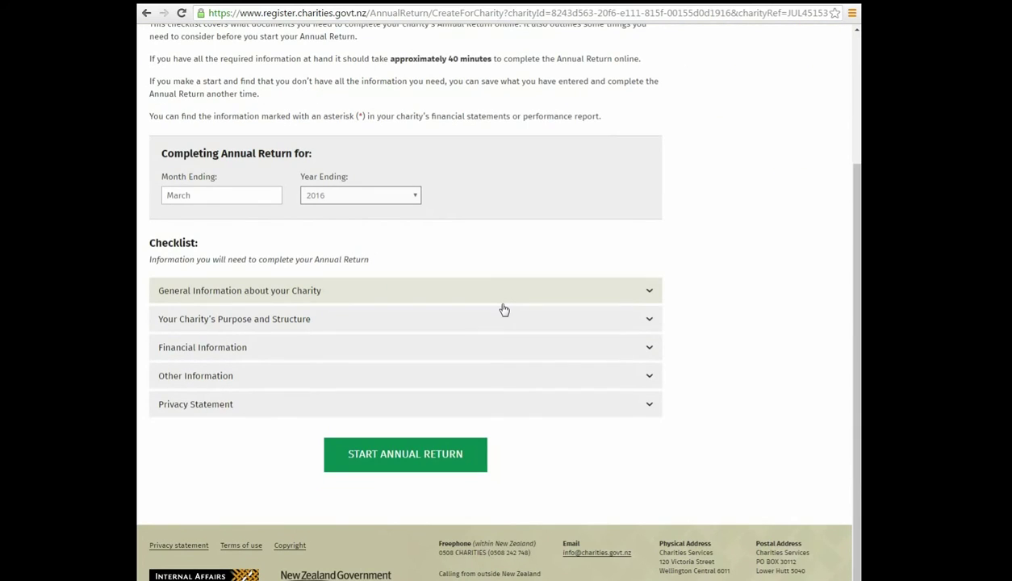
left_click(649, 293)
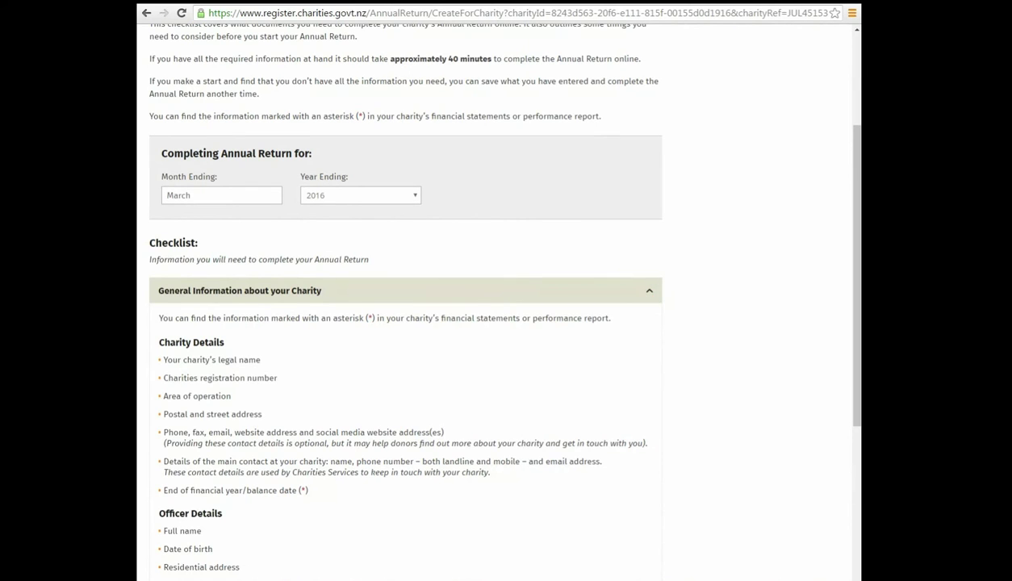
scroll(499, 309, "down", 5)
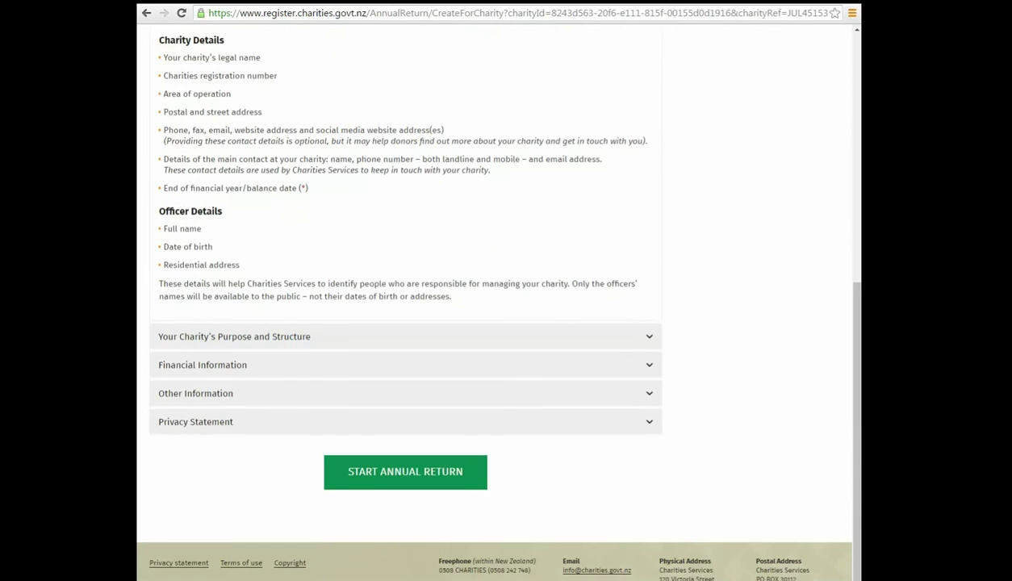
left_click(649, 340)
scroll(494, 296, "down", 2)
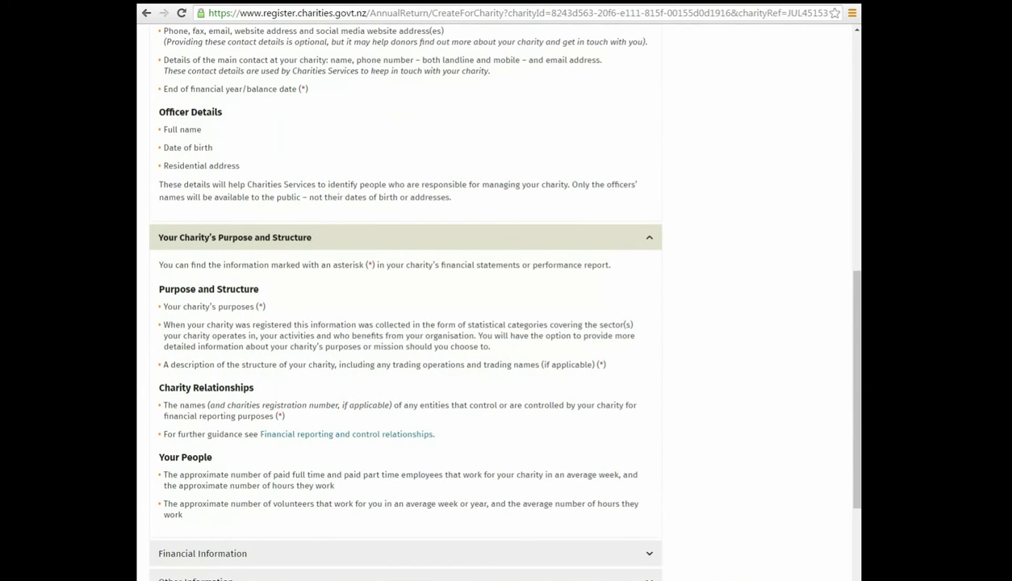
scroll(371, 348, "down", 2)
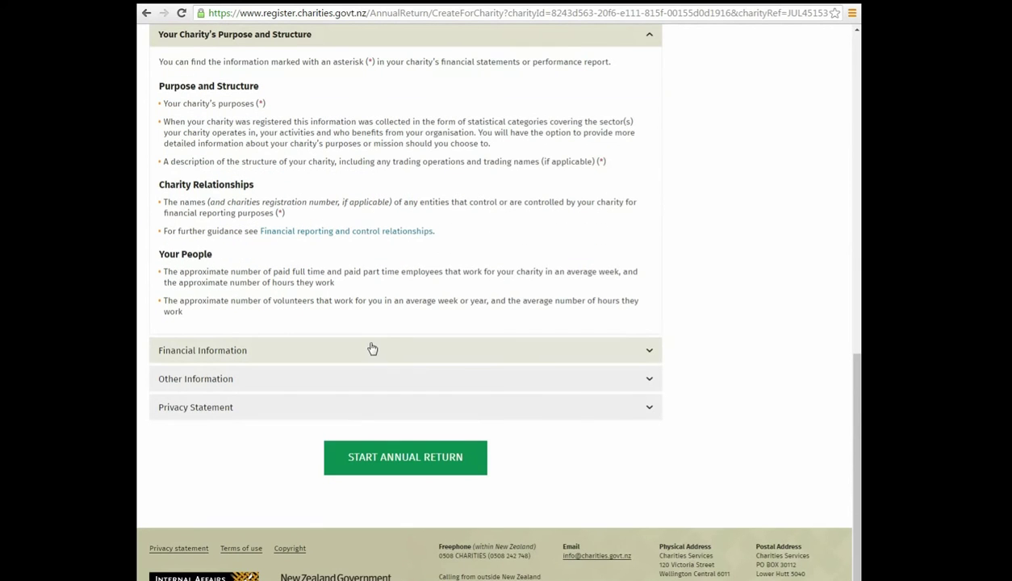
left_click(649, 357)
scroll(651, 361, "down", 3)
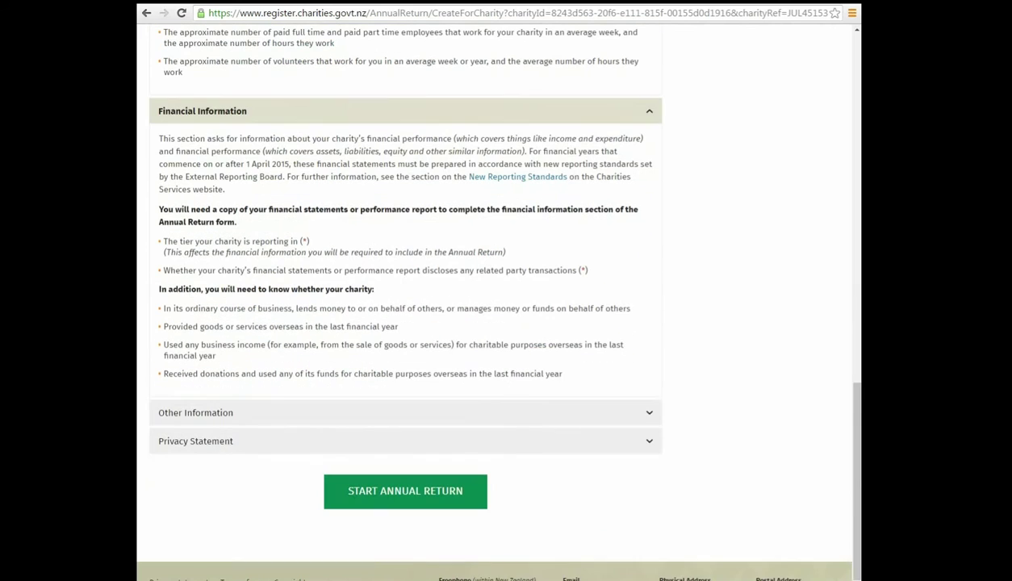
scroll(373, 358, "down", 1)
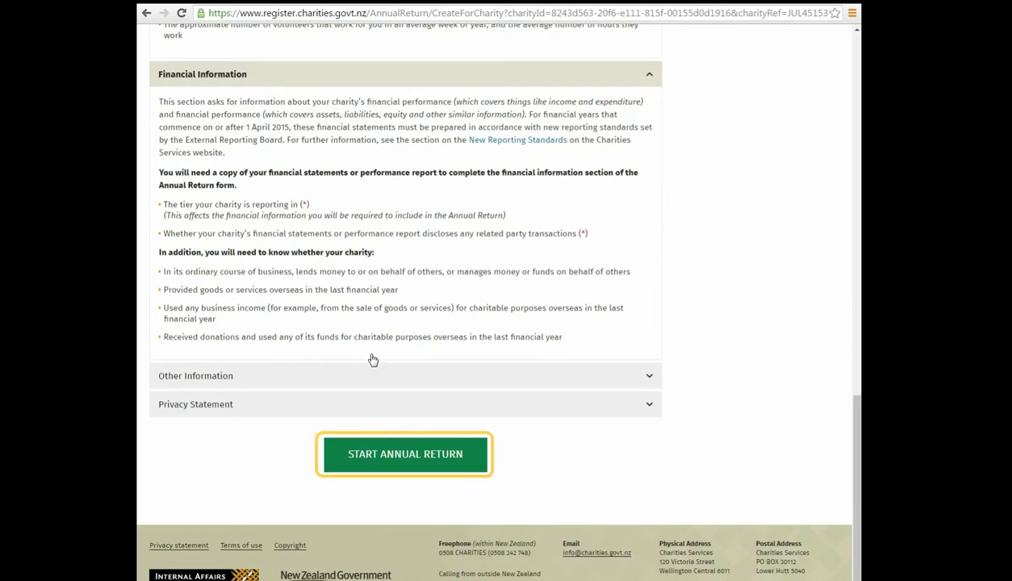
left_click(413, 459)
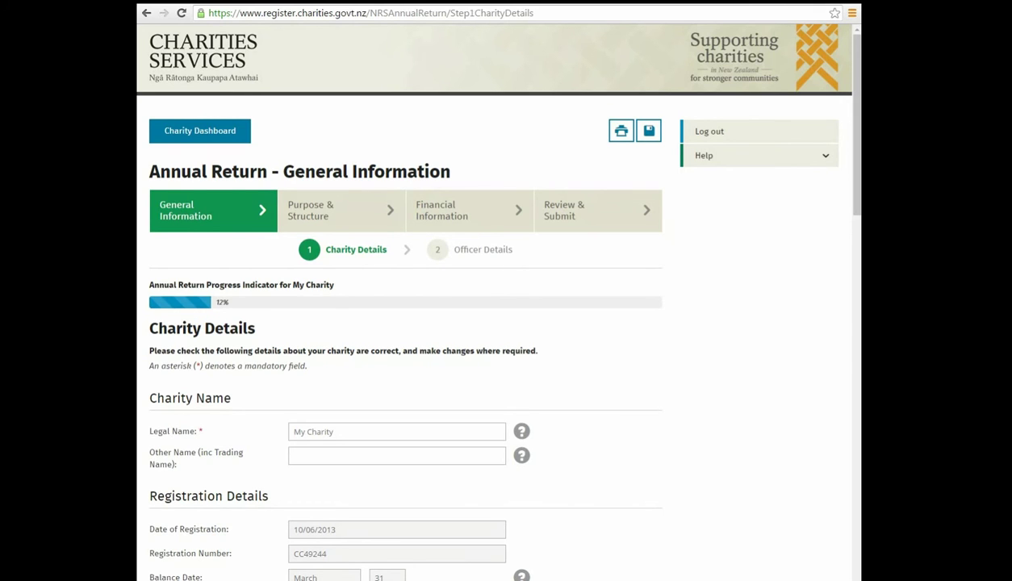
Review the prefilled Charity Details form and proceed to the Officer Details step
scroll(492, 323, "down", 1)
scroll(492, 323, "down", 2)
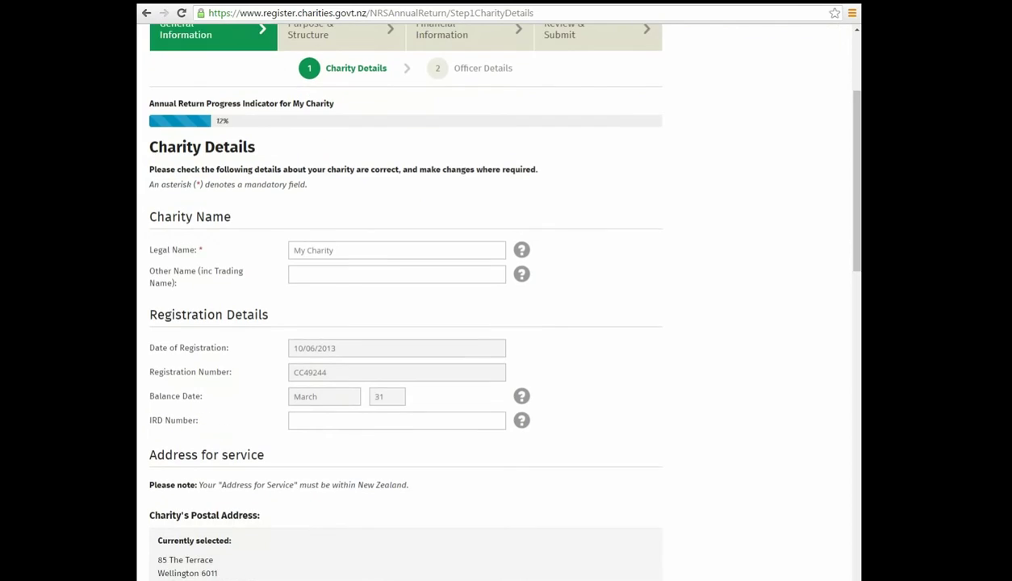
scroll(733, 327, "down", 10)
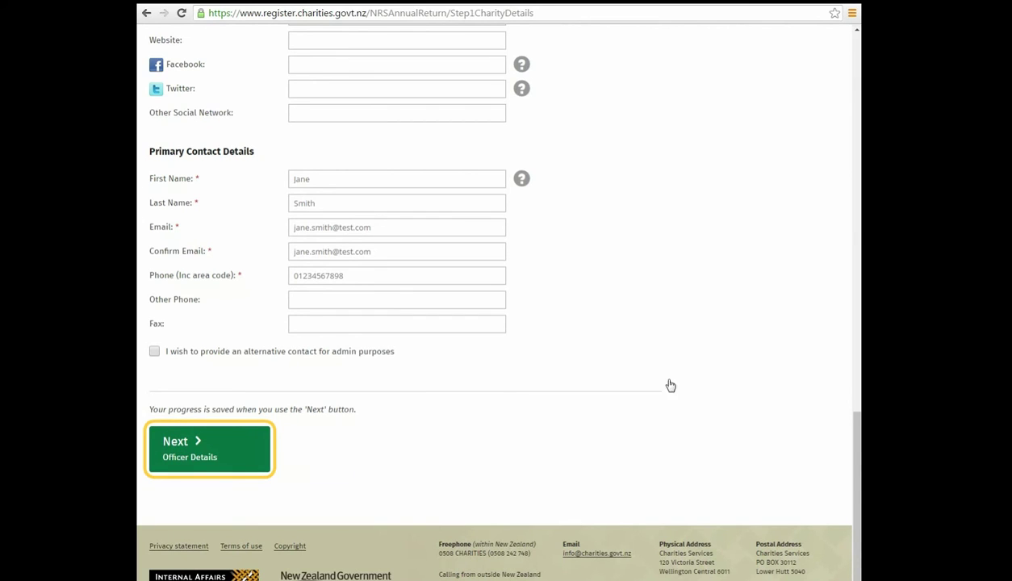
left_click(208, 444)
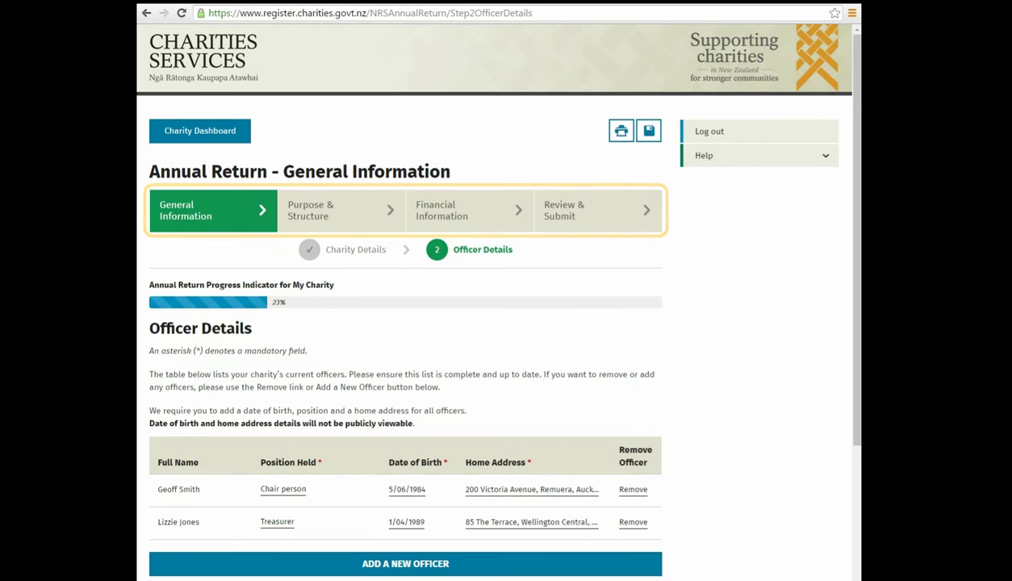
Accept the two listed officers and proceed to the Purpose & Structure step
scroll(455, 339, "down", 2)
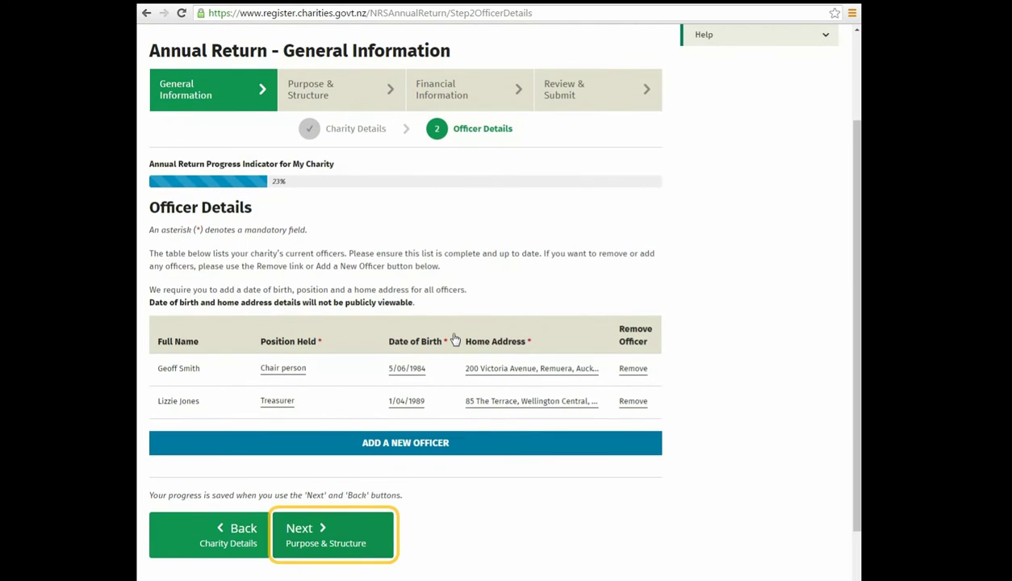
left_click(321, 541)
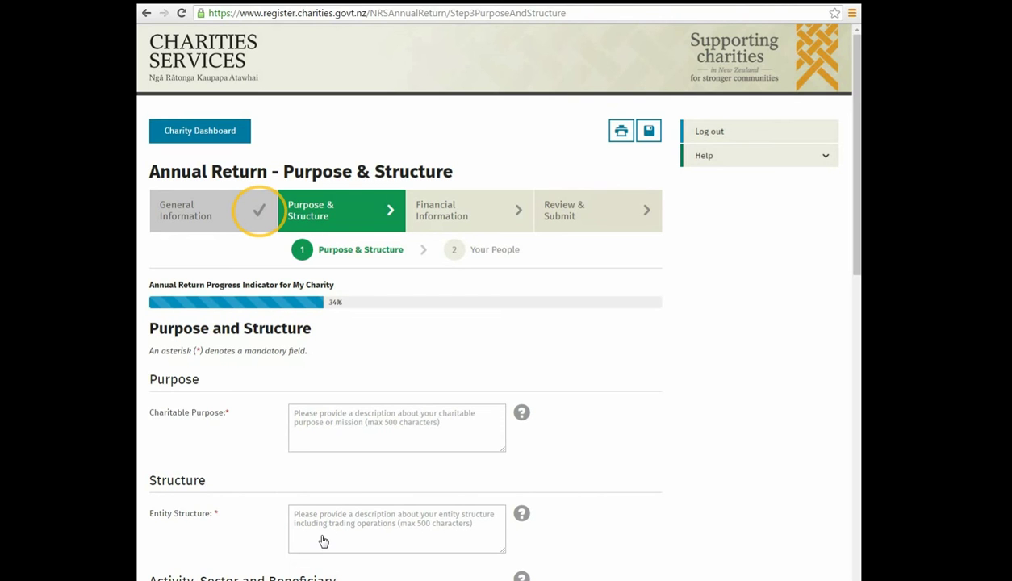
Look at the Financial Information section, then go back to the Charity Dashboard
left_click(500, 214)
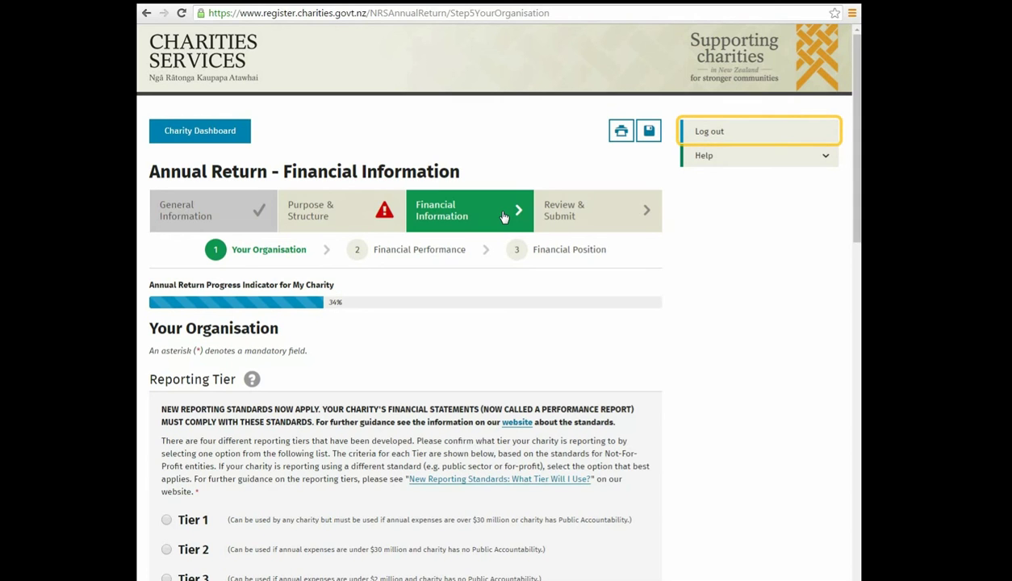
left_click(231, 143)
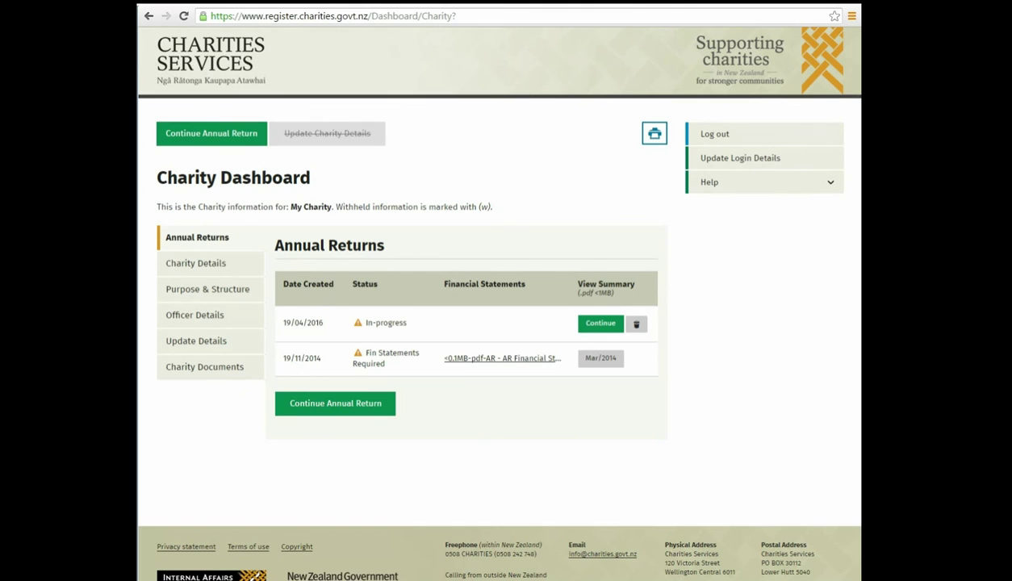